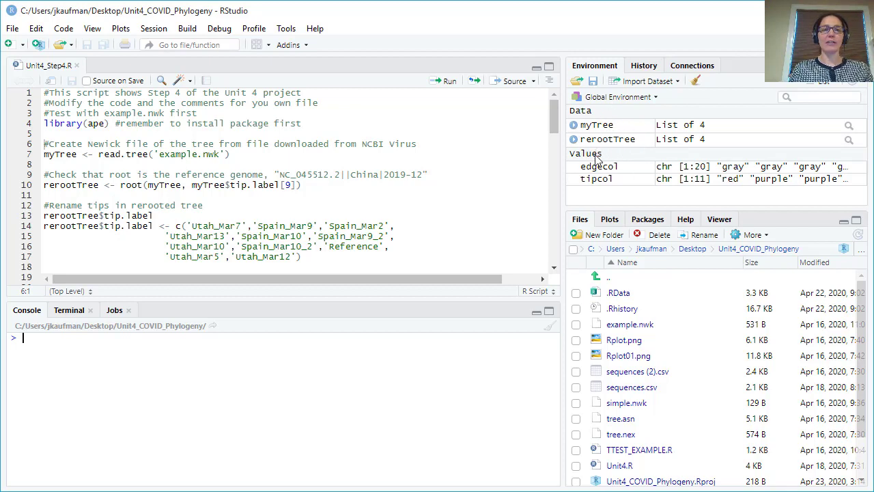
Load the ape package and run the script's plot code for rerootTree together with its edge and tip labels.
left_click(91, 123)
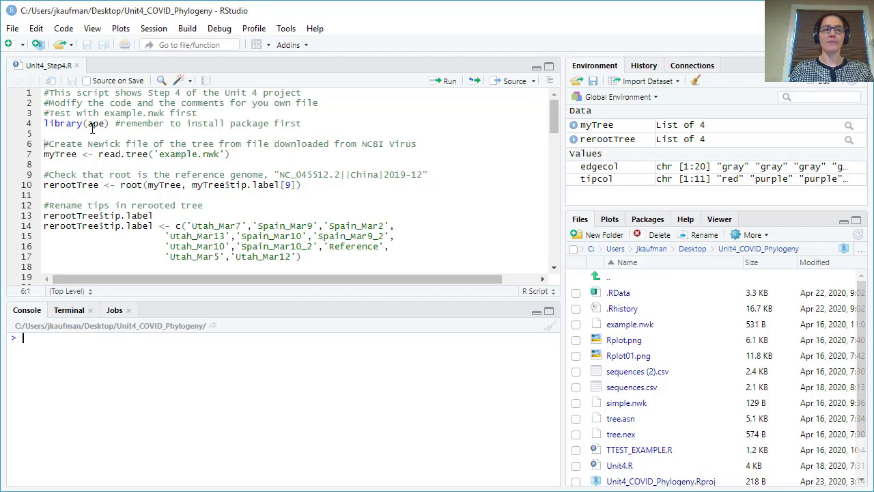
left_click(445, 82)
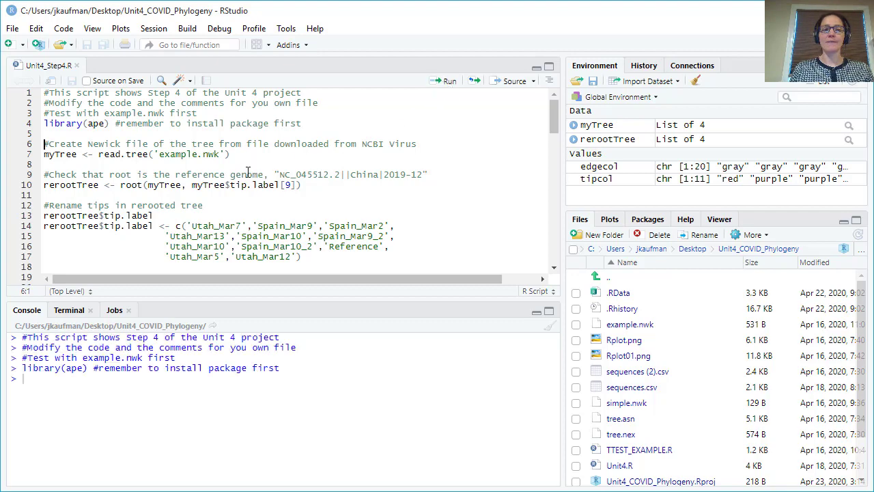
scroll(248, 171, "down", 1)
scroll(65, 209, "down", 2)
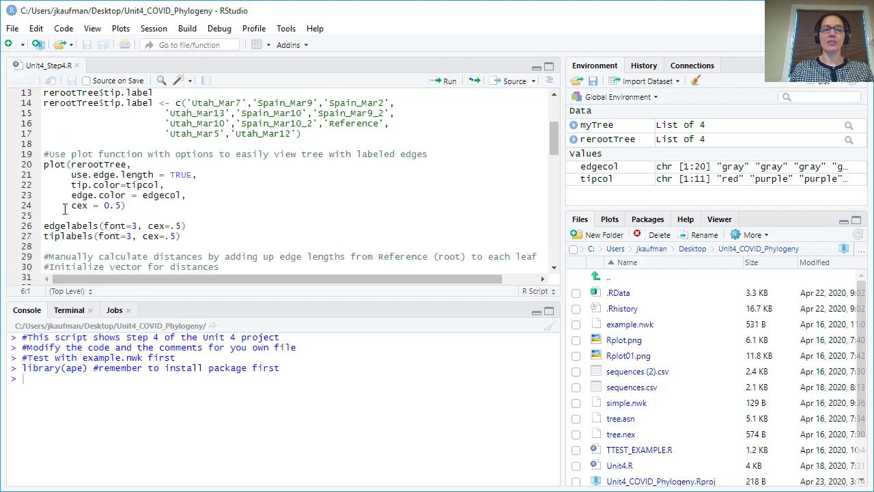
left_click_drag(44, 164, 206, 244)
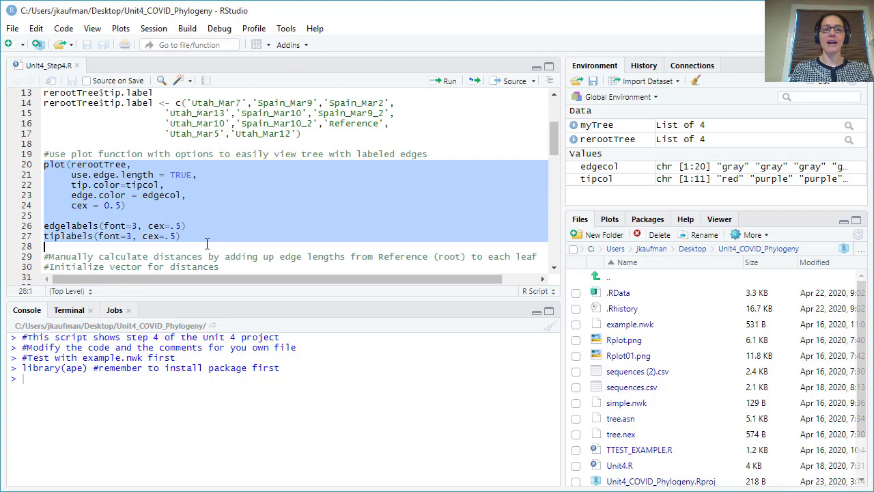
left_click(445, 81)
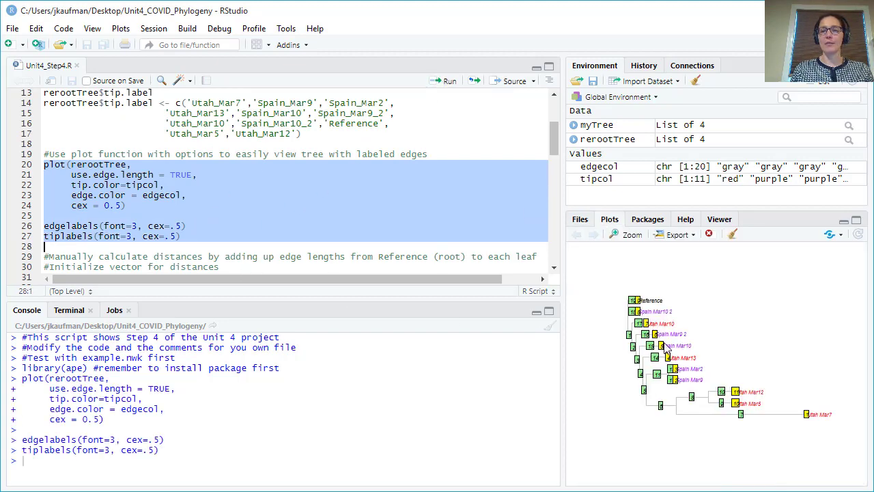
View the labeled tree in a separate zoomed plot window, widened on both sides to spread out the branches.
left_click(630, 235)
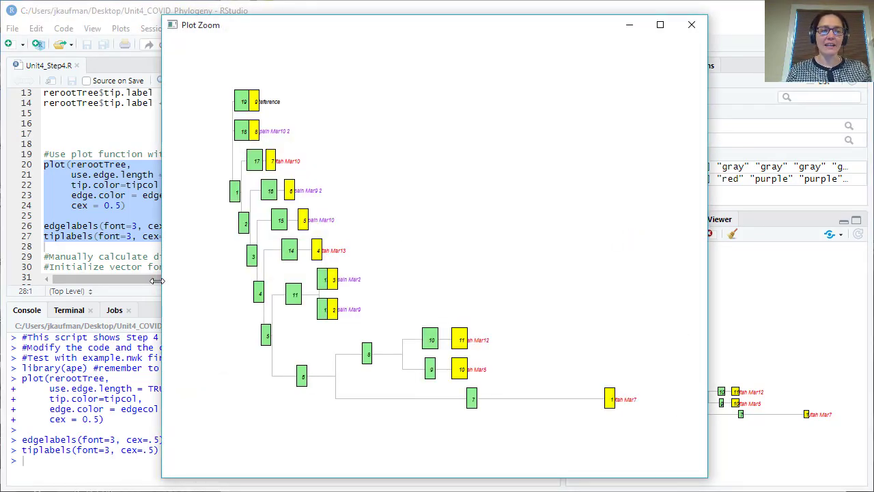
left_click_drag(156, 280, 4, 280)
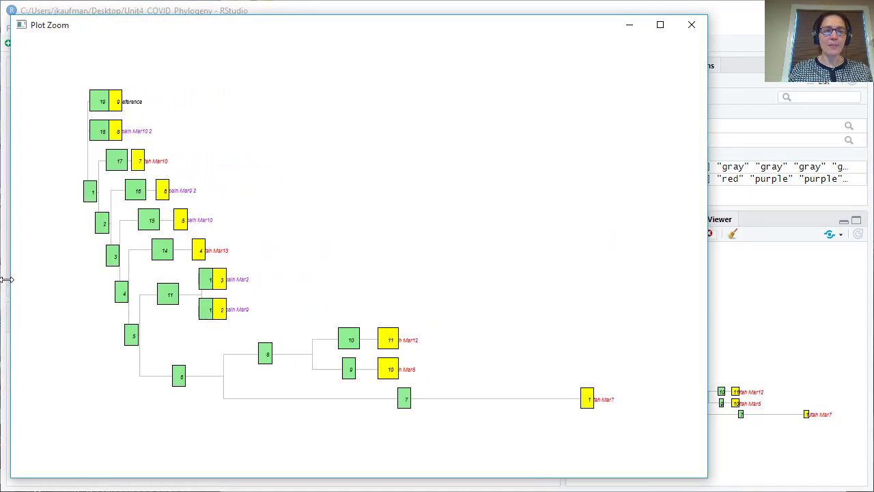
left_click_drag(708, 274, 847, 266)
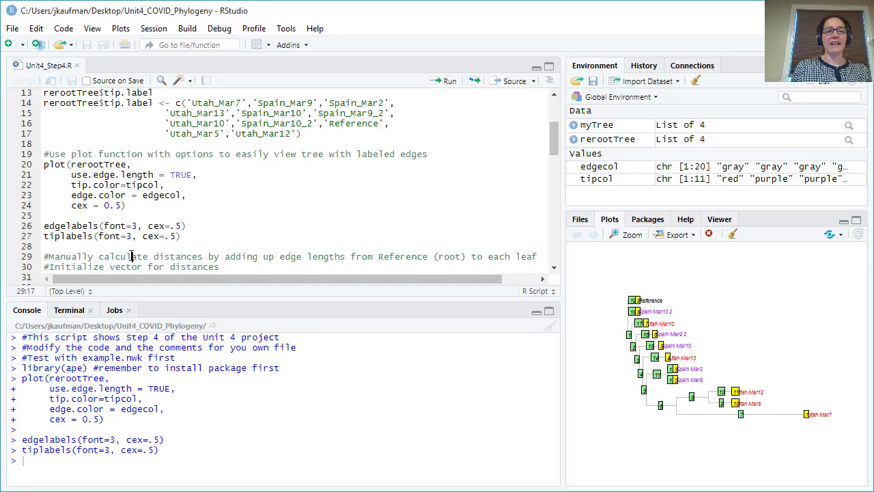
Run the script block that initializes the distance vector and sums edge lengths from the reference root to each tip.
scroll(131, 256, "down", 3)
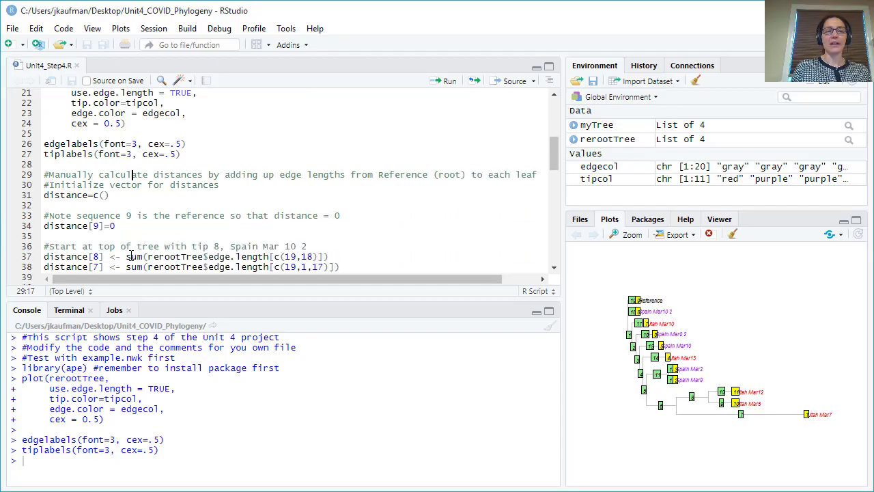
scroll(131, 256, "down", 1)
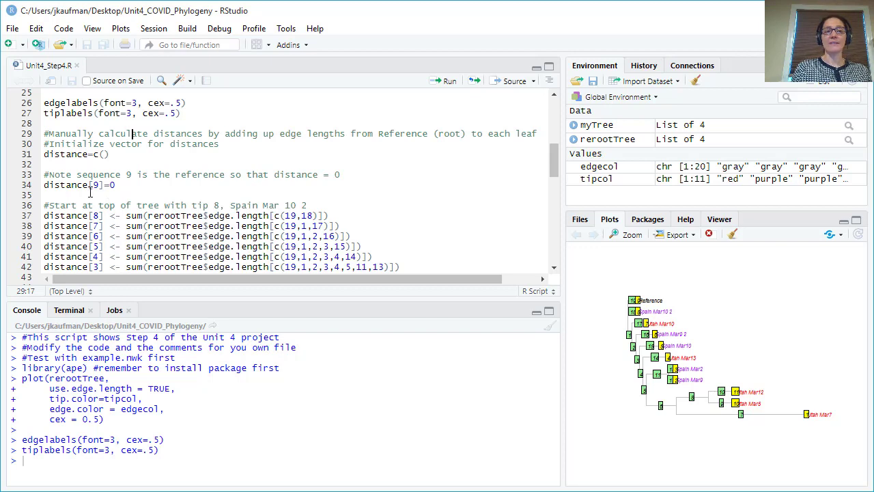
left_click(79, 186)
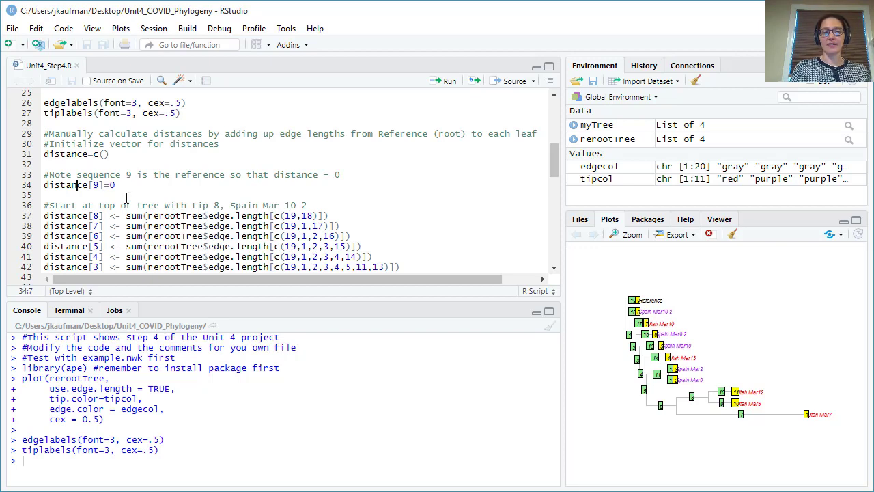
scroll(130, 224, "down", 1)
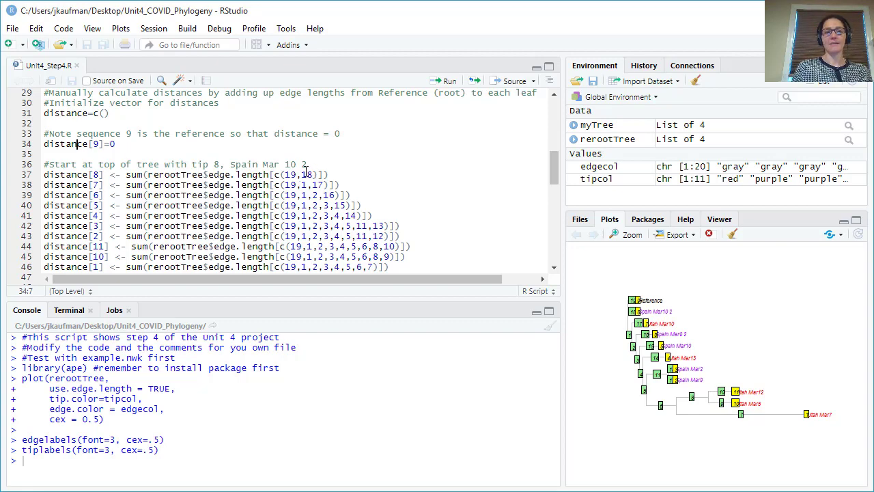
scroll(331, 190, "down", 3)
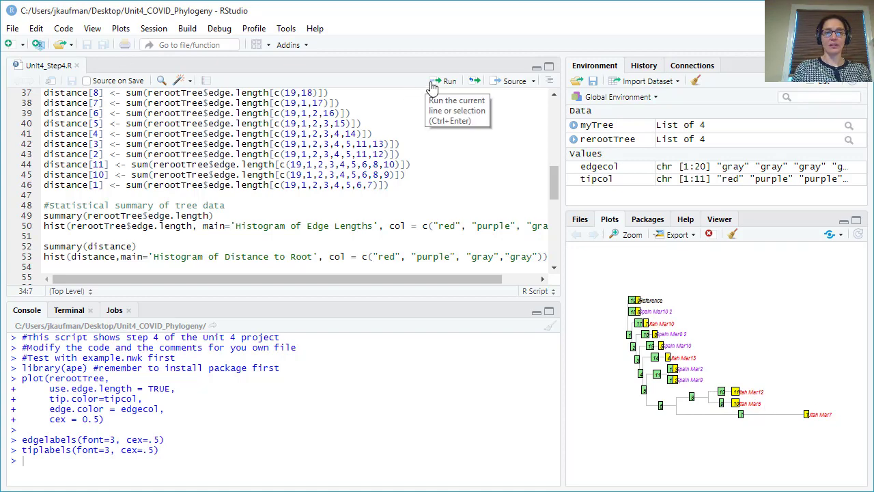
scroll(249, 147, "up", 3)
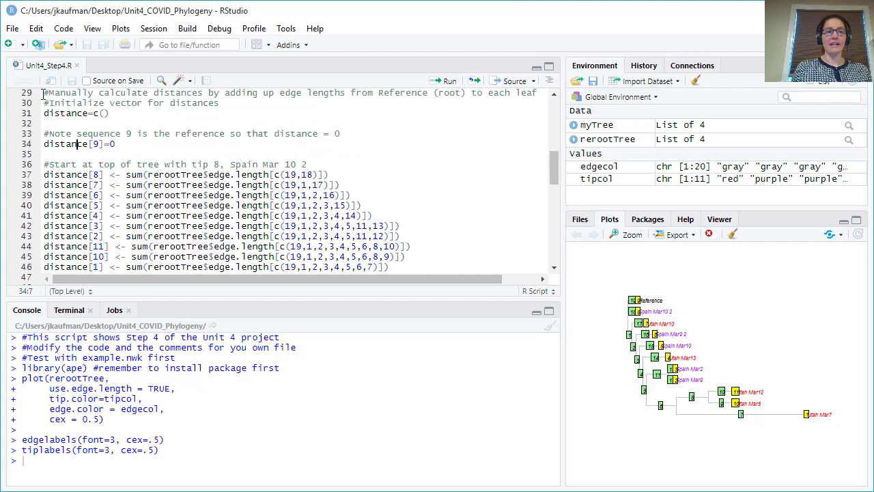
left_click_drag(42, 113, 397, 117)
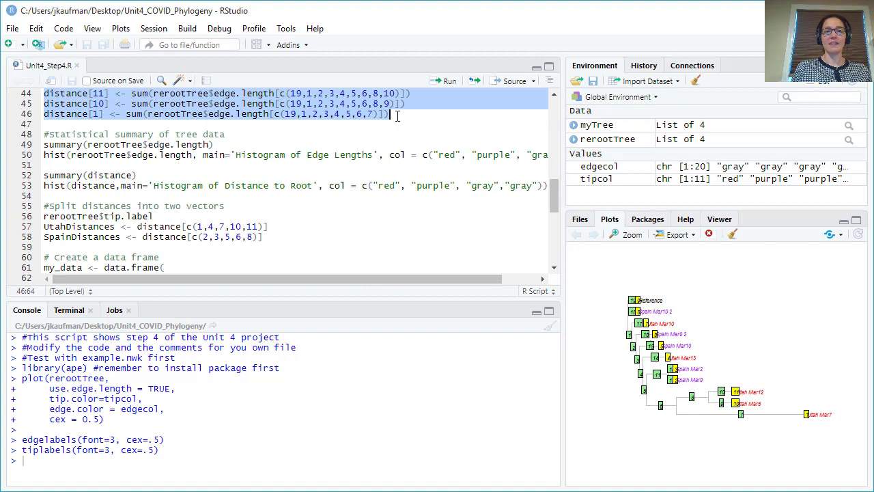
left_click(444, 81)
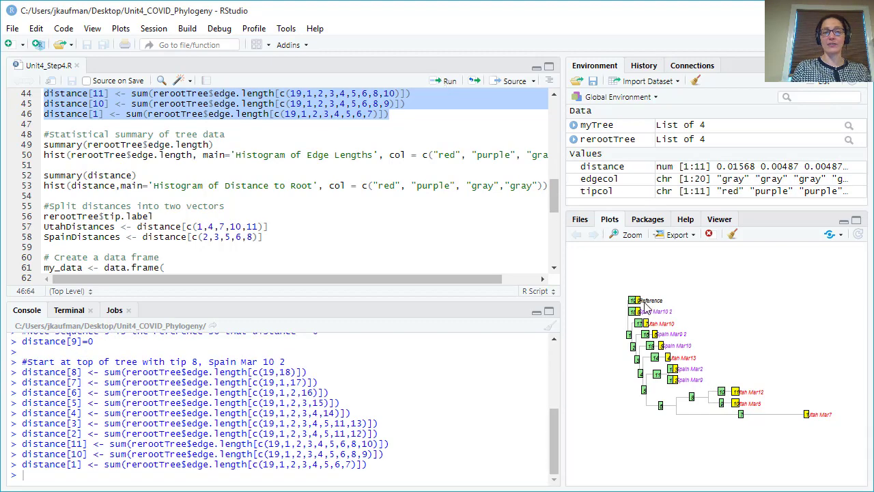
Run the statistical summary of rerootTree$edge.length and plot the 'Histogram of Edge Lengths'.
left_click(116, 144)
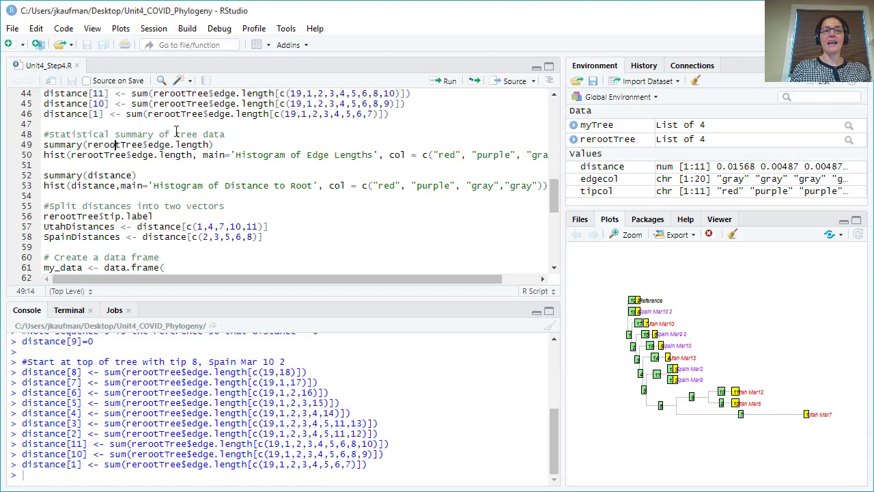
left_click(447, 82)
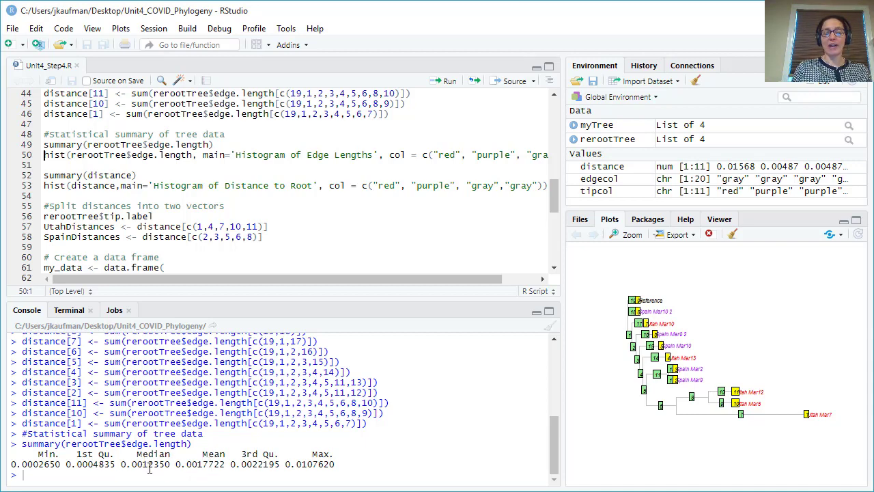
left_click(451, 81)
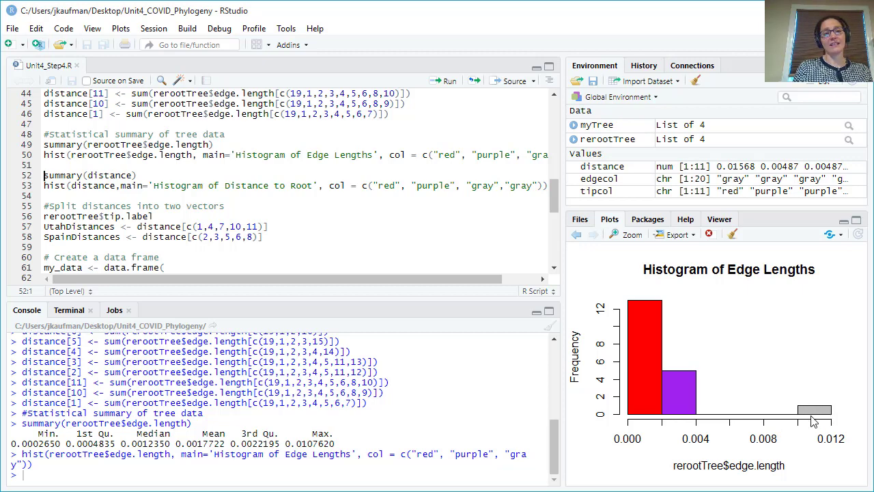
Replot rerootTree without edge or tip number labels and inspect the branches in a zoomed plot window.
scroll(249, 231, "up", 5)
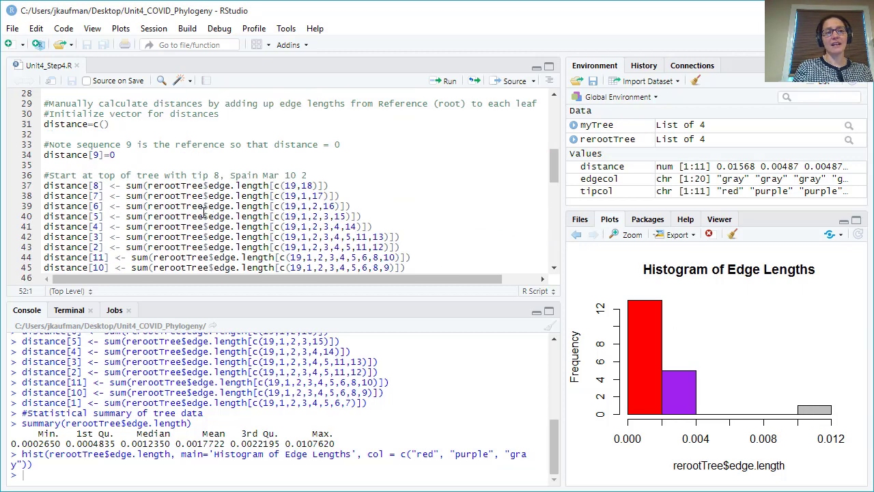
scroll(205, 213, "up", 3)
scroll(120, 165, "up", 1)
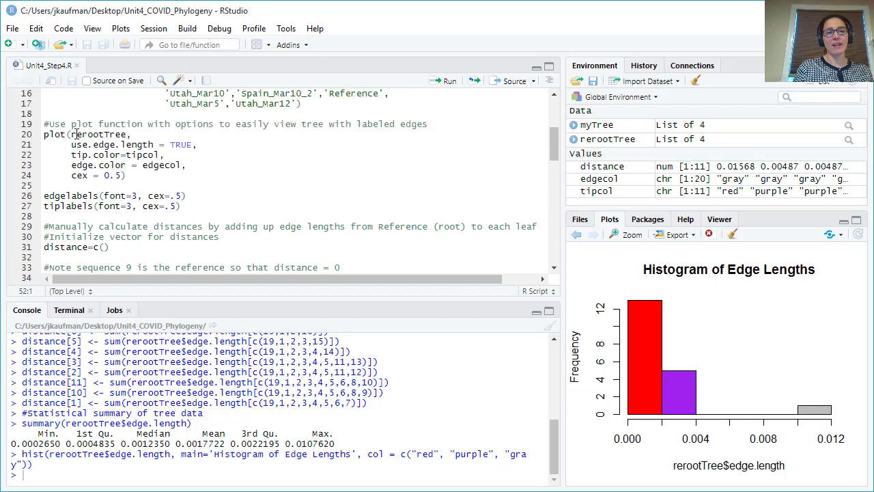
left_click(443, 81)
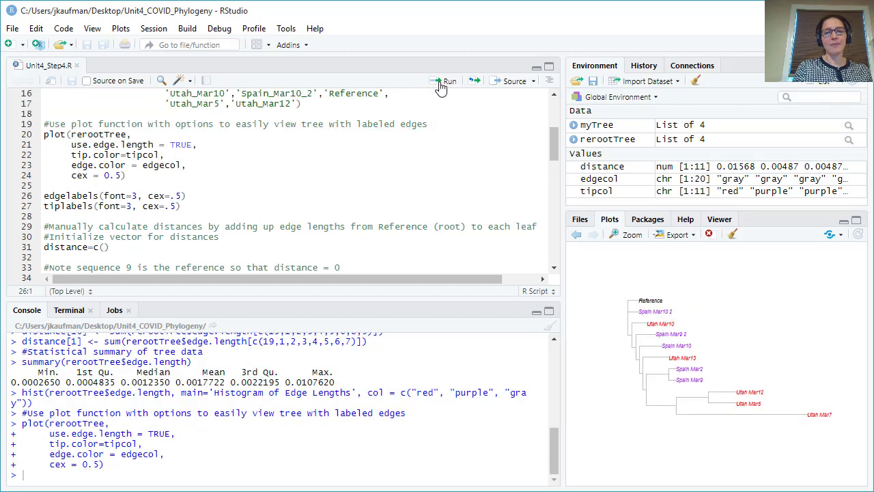
left_click(634, 235)
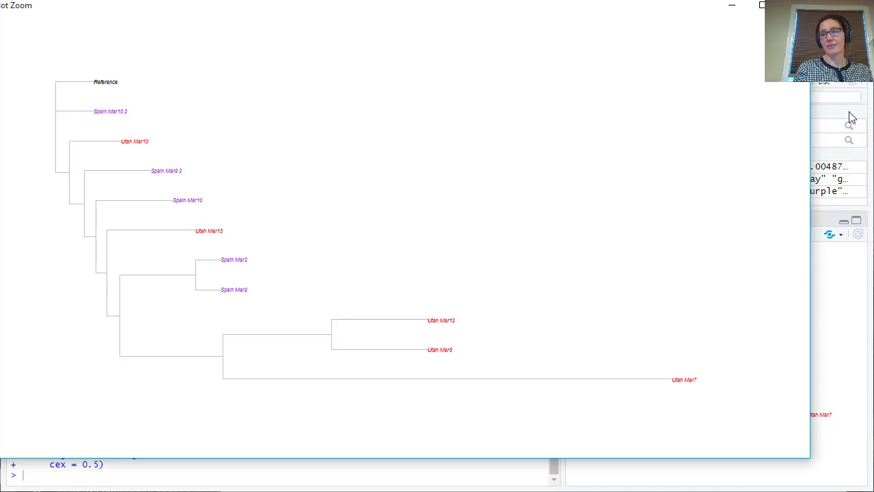
left_click_drag(543, 6, 572, 16)
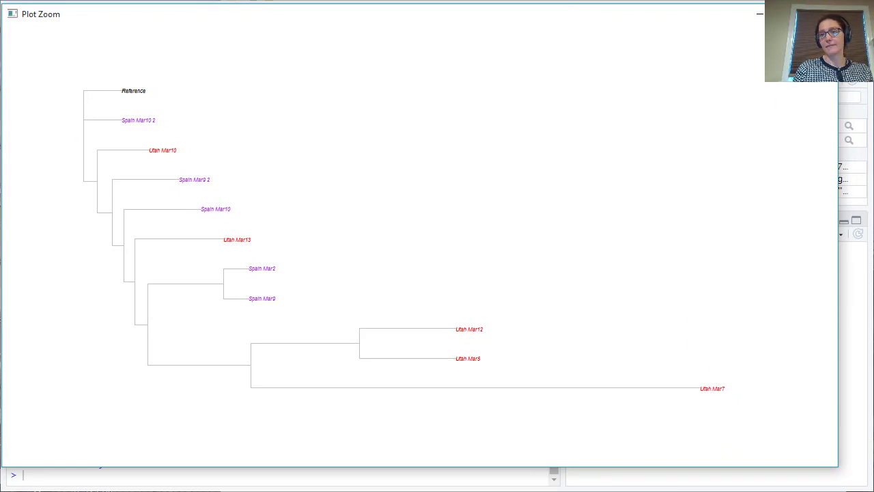
left_click(823, 14)
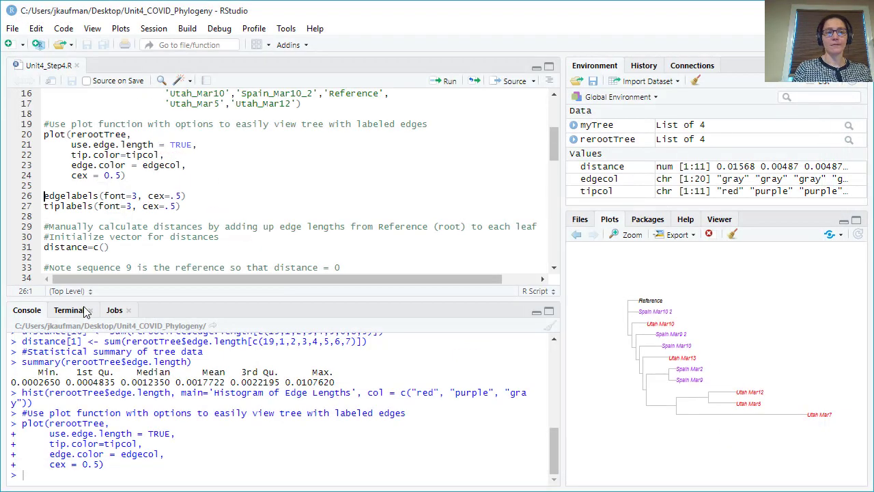
Run the summary of the distance vector and plot the 'Histogram of Distance to Root'.
left_click(95, 247)
scroll(144, 245, "down", 7)
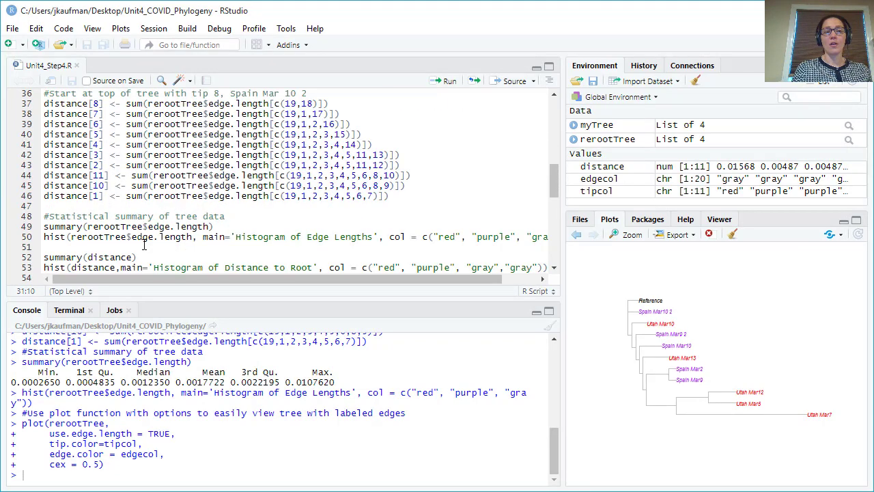
scroll(143, 244, "down", 2)
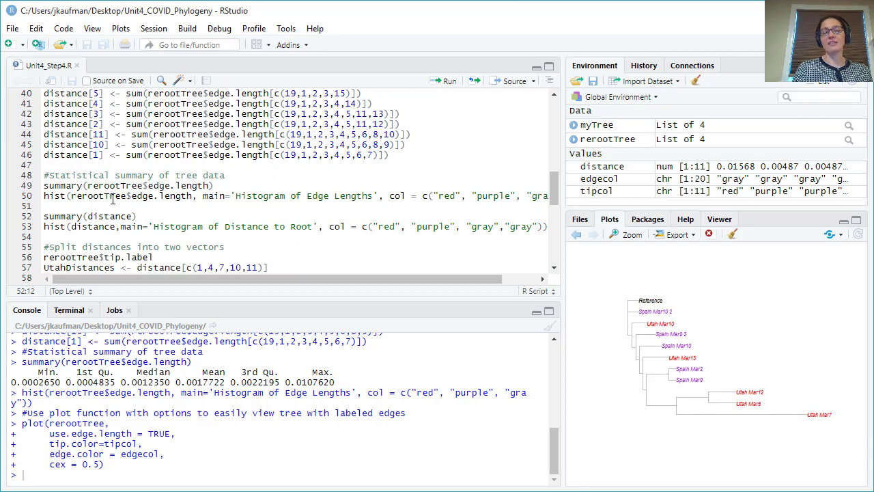
left_click(438, 81)
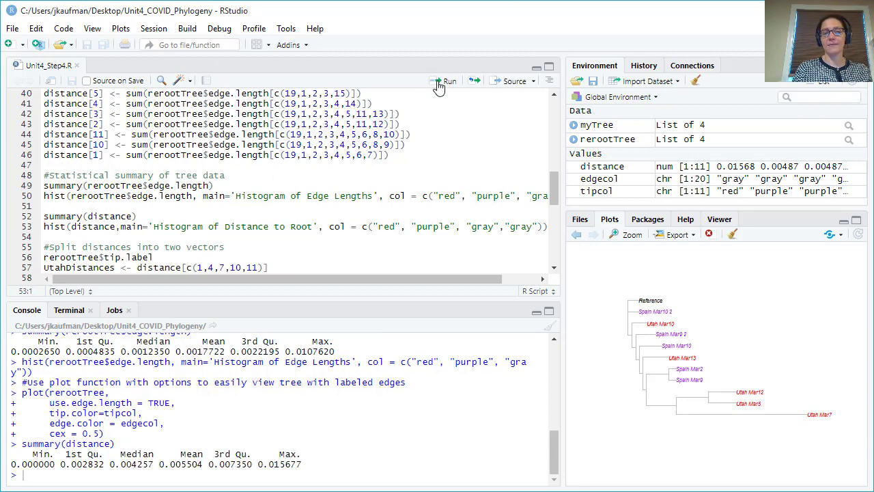
left_click(438, 81)
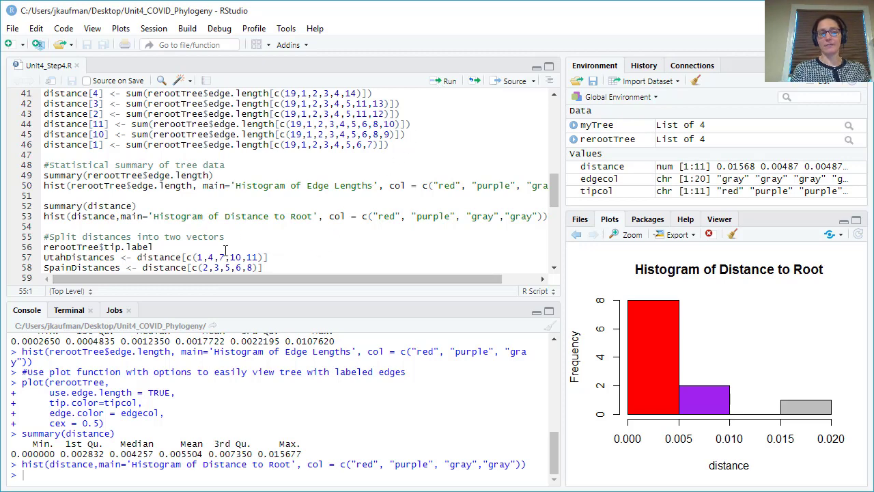
List the rerooted tree's tip labels and split the distances into UtahDistances (1,4,7,10,11) and SpainDistances (2,3,5,6,8).
scroll(227, 252, "down", 2)
left_click(62, 205)
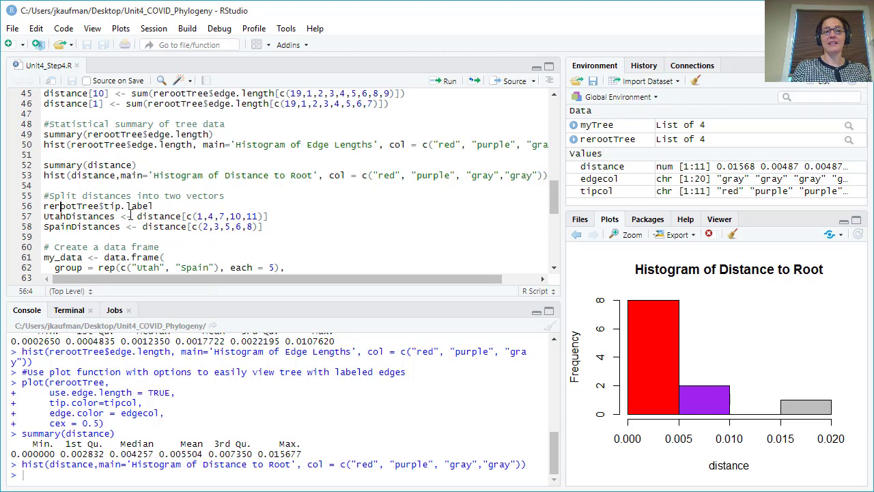
left_click(449, 81)
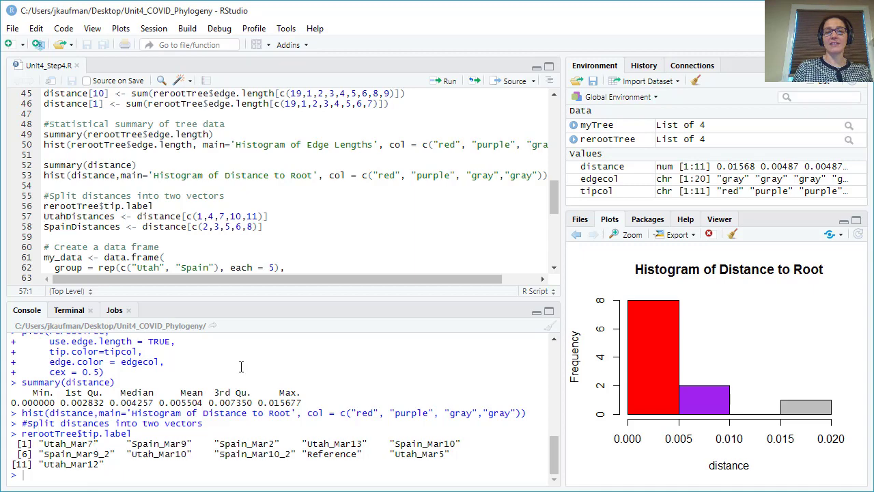
left_click(436, 90)
left_click(436, 88)
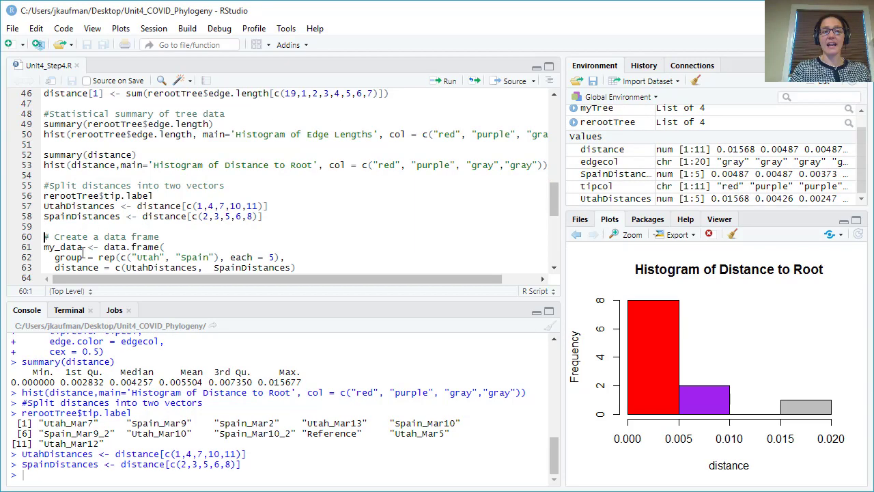
Run the code block that creates the my_data data frame, with Utah and Spain groups of 5 each and their distances.
scroll(96, 231, "down", 2)
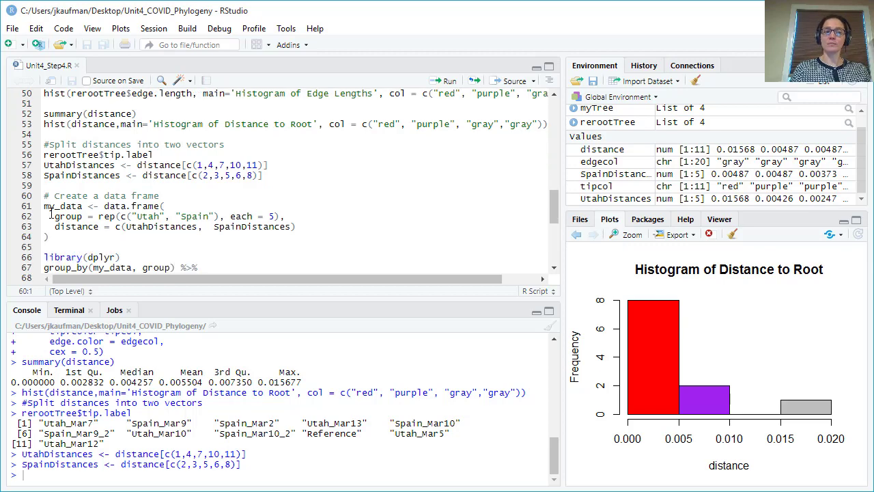
left_click_drag(50, 213, 51, 236)
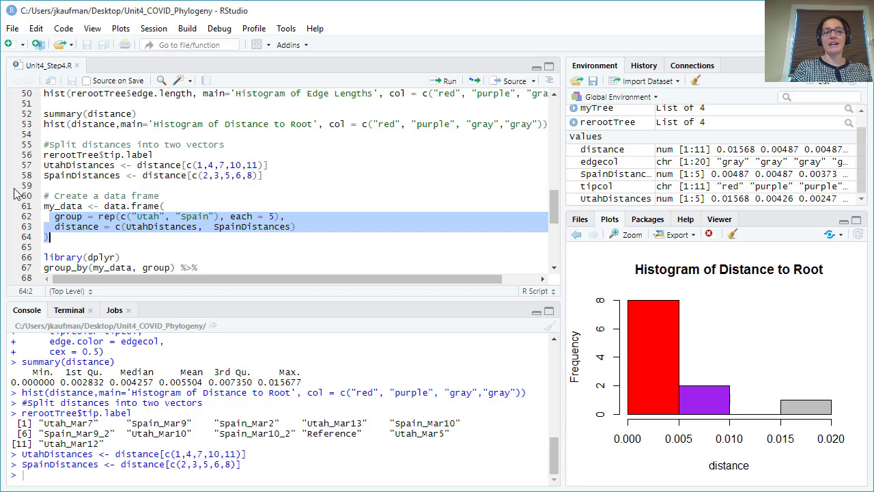
left_click(47, 197)
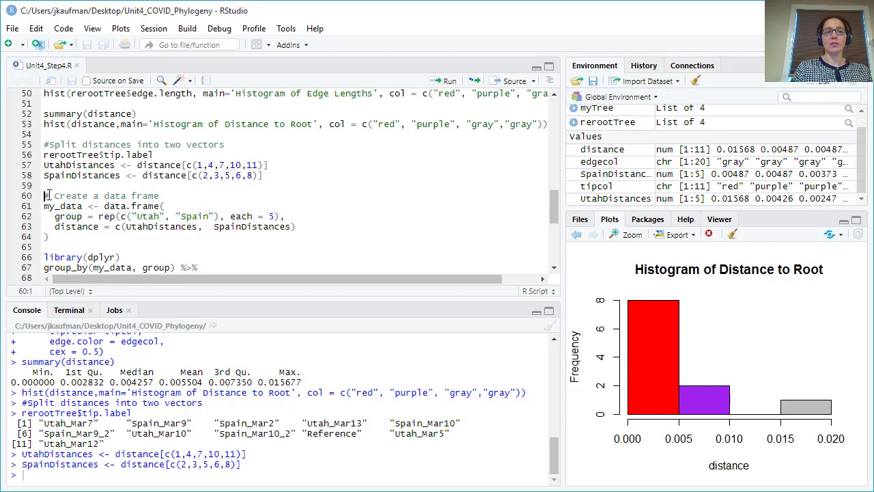
left_click_drag(46, 197, 112, 251)
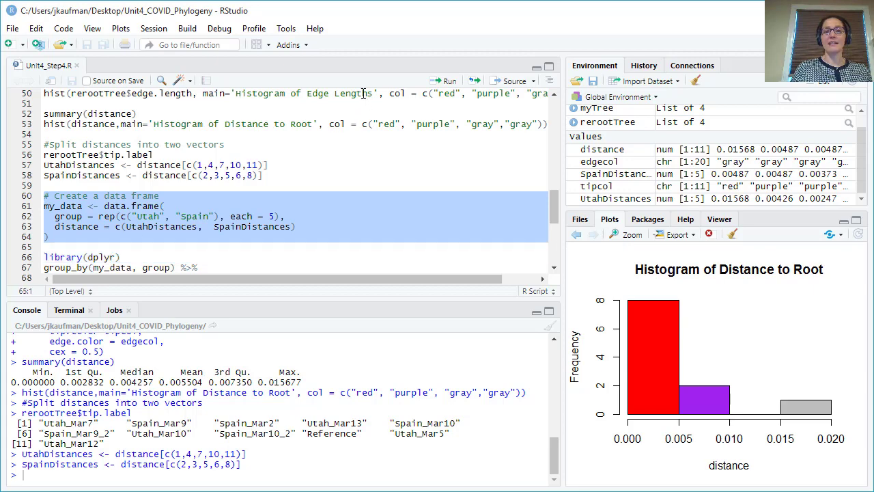
left_click(441, 80)
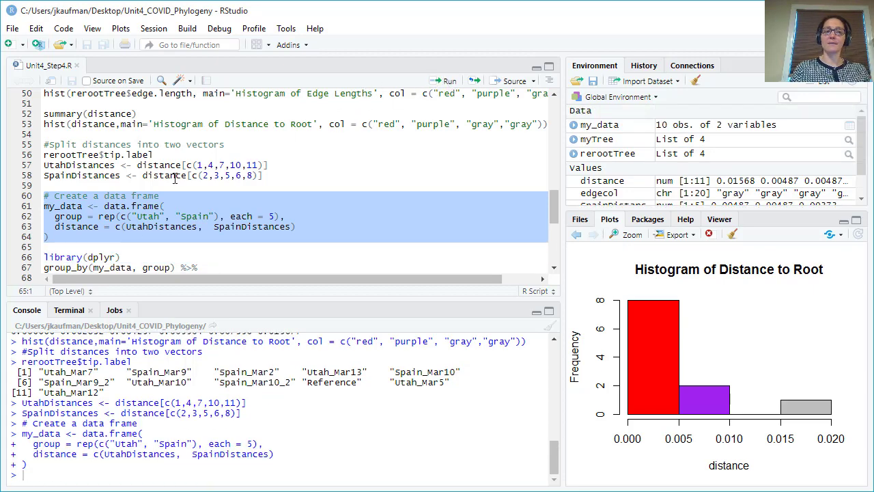
Load dplyr and run the summary of my_data by group with count, mean and sd of distance.
scroll(173, 191, "down", 2)
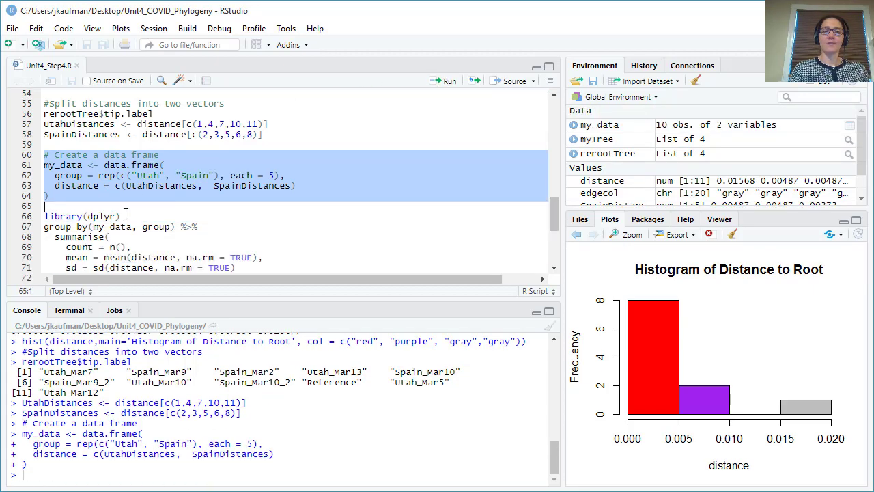
left_click(98, 216)
left_click(442, 81)
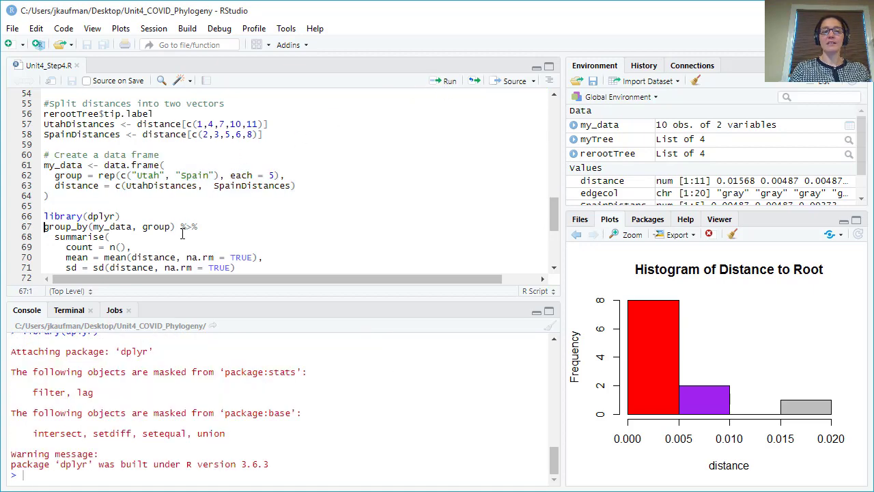
left_click(450, 83)
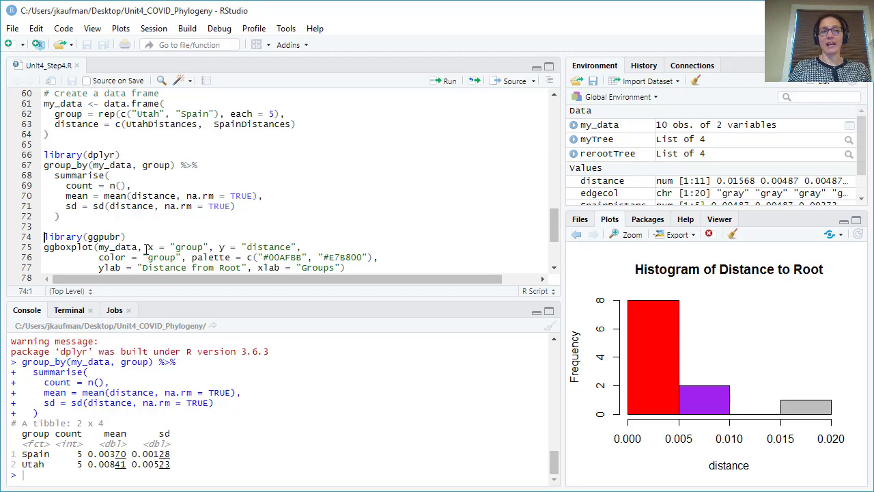
Load ggpubr and draw the box plot of distance by group, labelled 'Distance from Root' and 'Groups'.
left_click(437, 81)
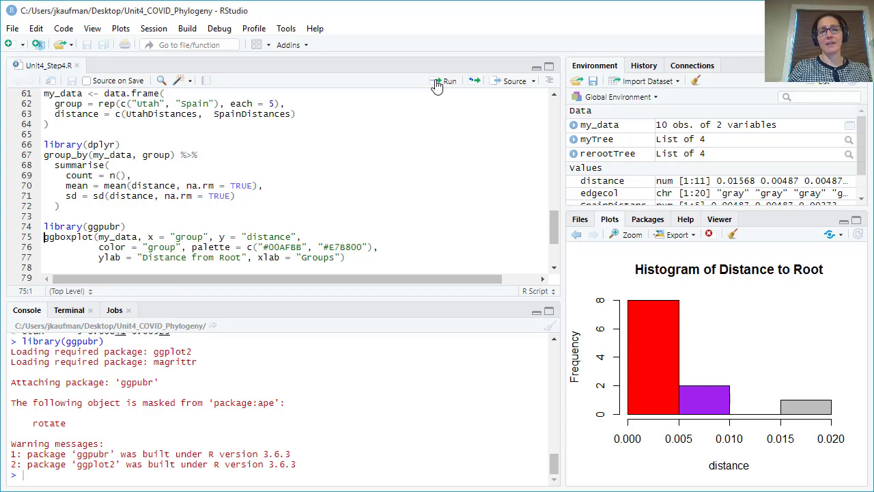
left_click(437, 82)
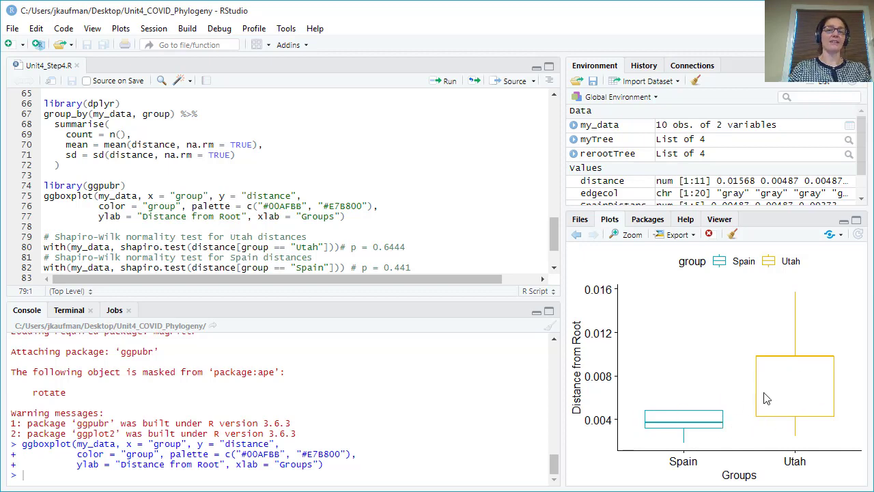
Run the Shapiro-Wilk normality tests for the Utah and the Spain distances.
scroll(223, 217, "down", 2)
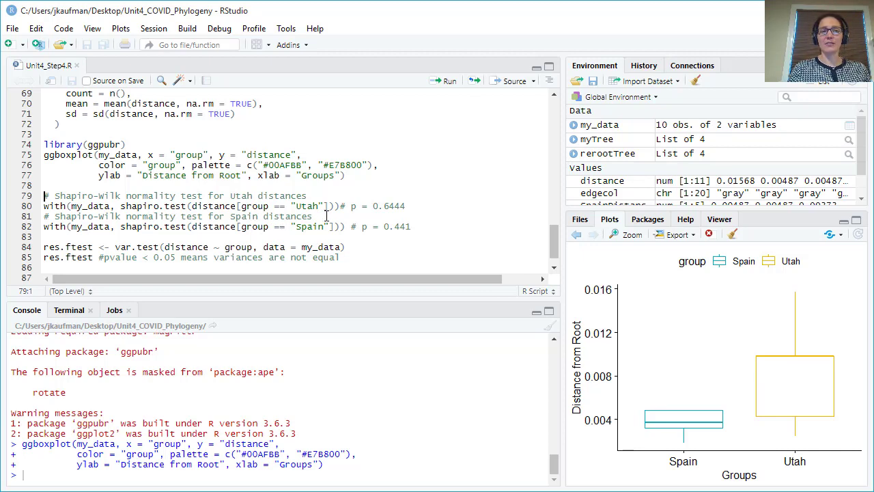
left_click(440, 88)
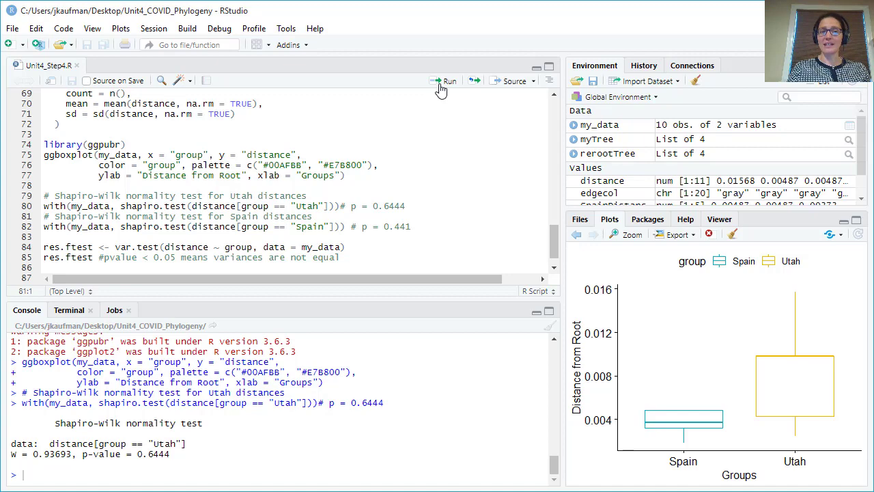
left_click(440, 86)
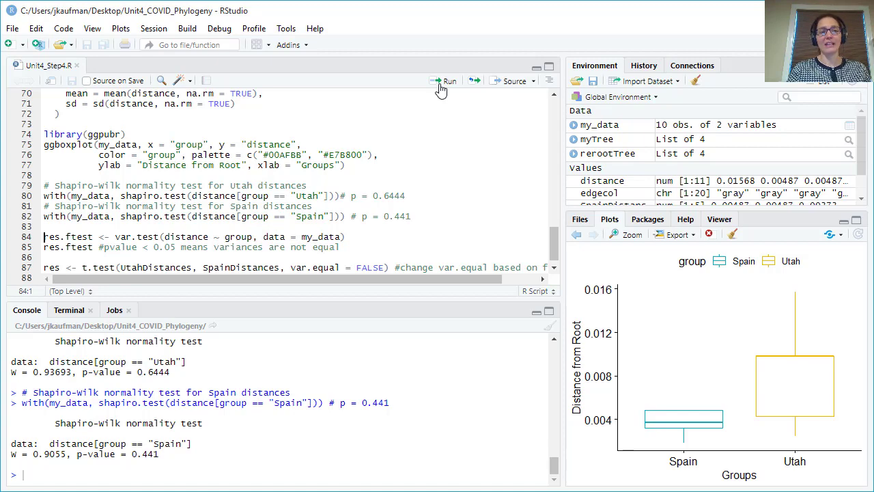
Run var.test of distance by group into res.ftest, print the F test and check its p-value.
left_click(441, 87)
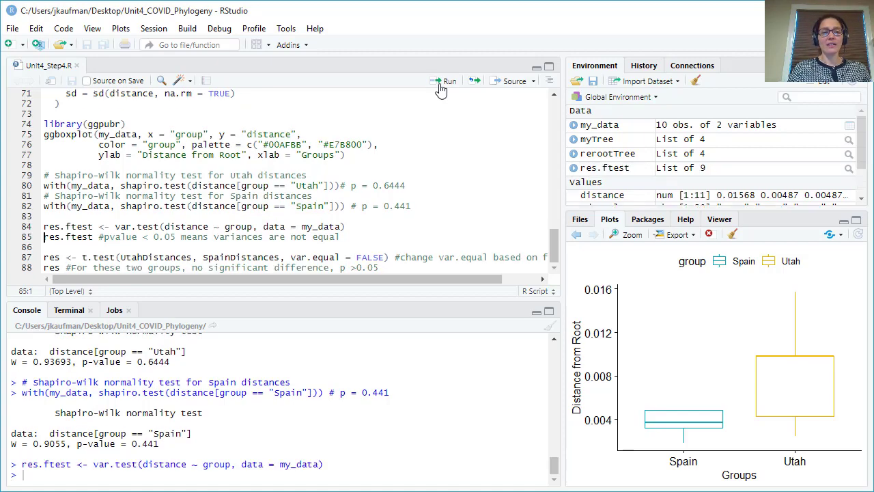
left_click(441, 87)
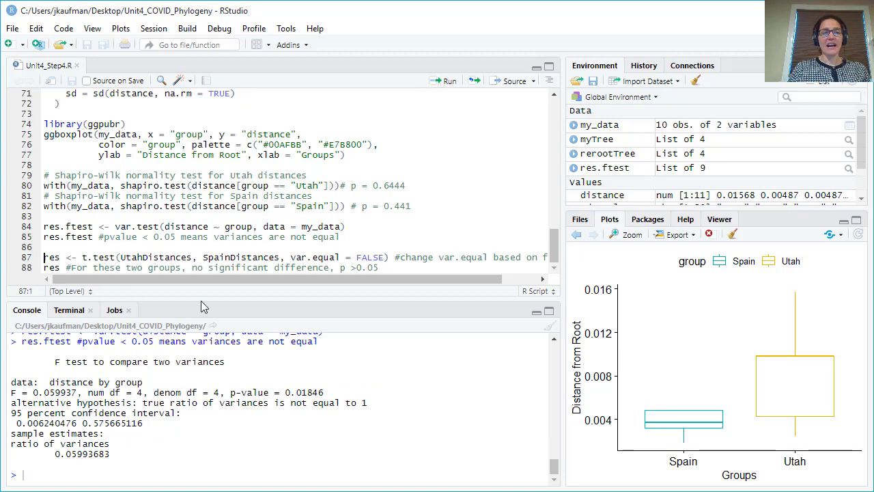
left_click_drag(76, 384, 150, 412)
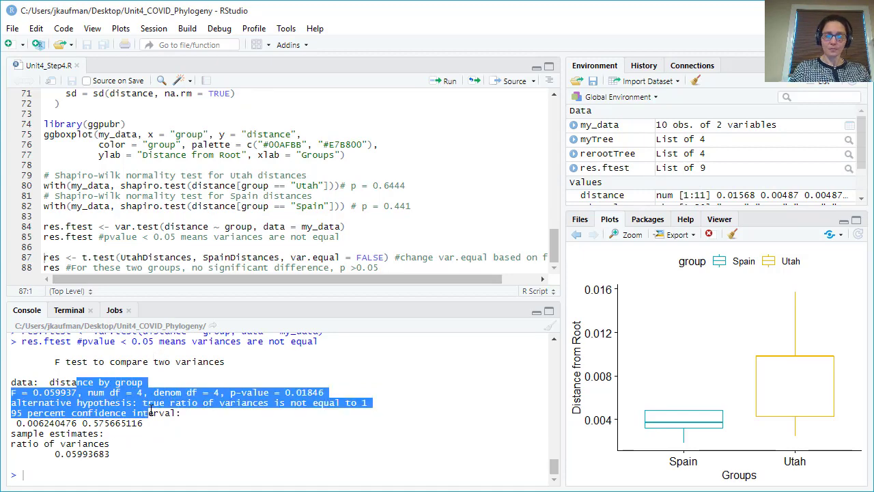
left_click(257, 413)
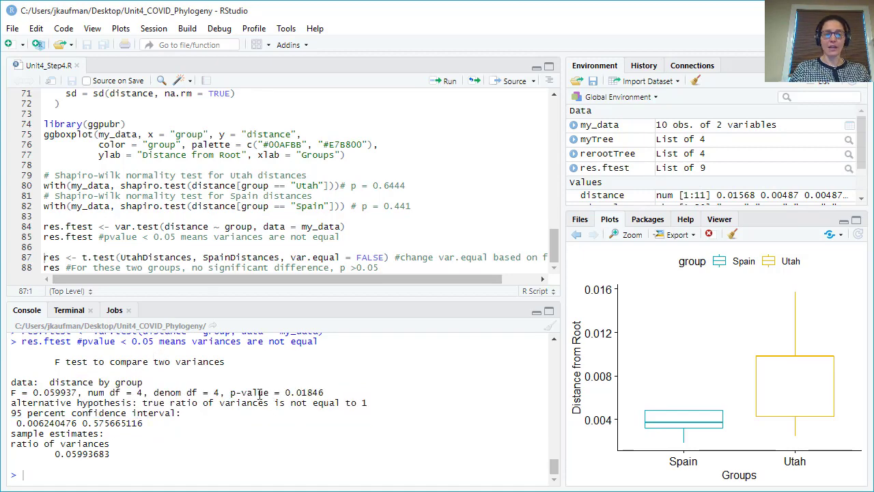
left_click_drag(258, 392, 330, 391)
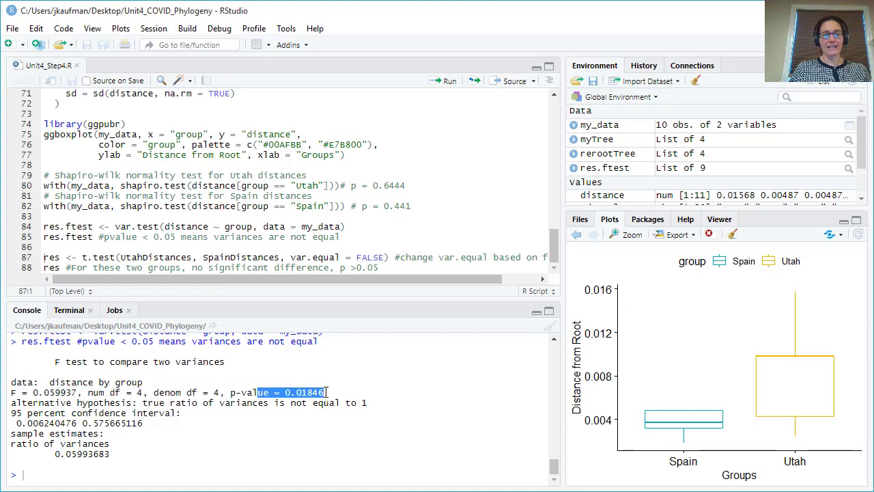
left_click(326, 392)
left_click_drag(274, 391, 316, 392)
left_click(316, 392)
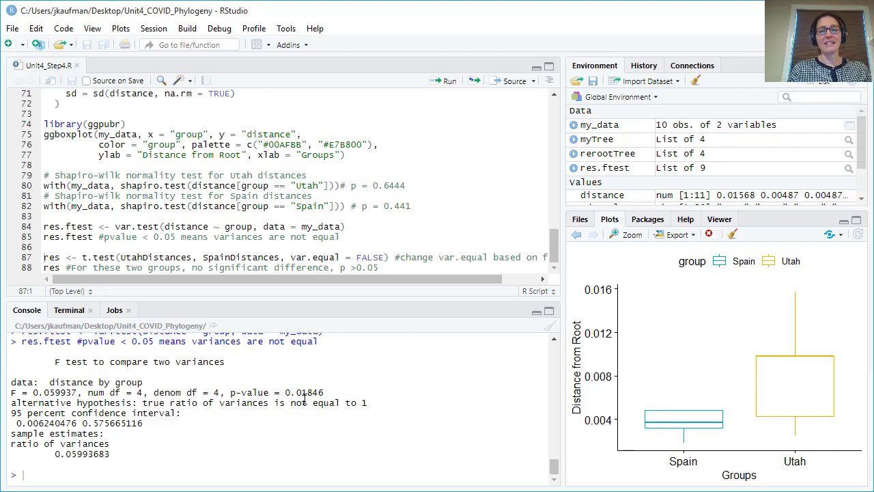
Run the t-test of UtahDistances against SpainDistances with var.equal = FALSE, print res and check its p-value.
left_click(110, 257)
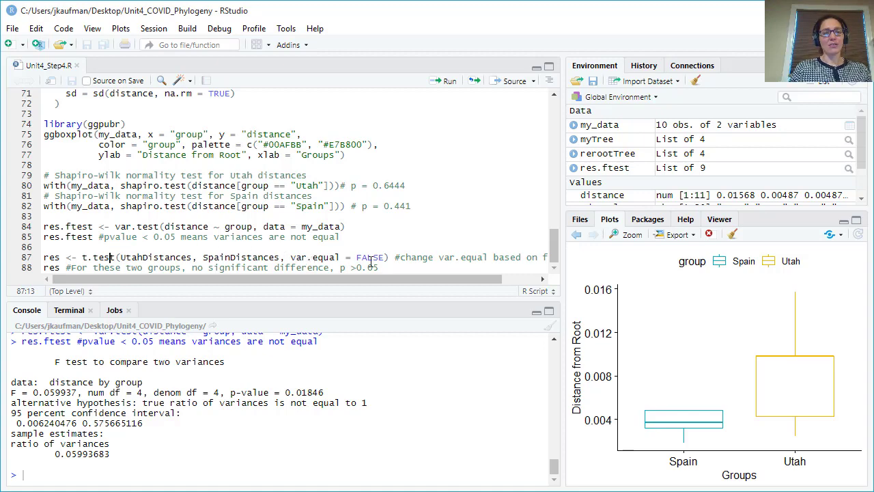
left_click(448, 83)
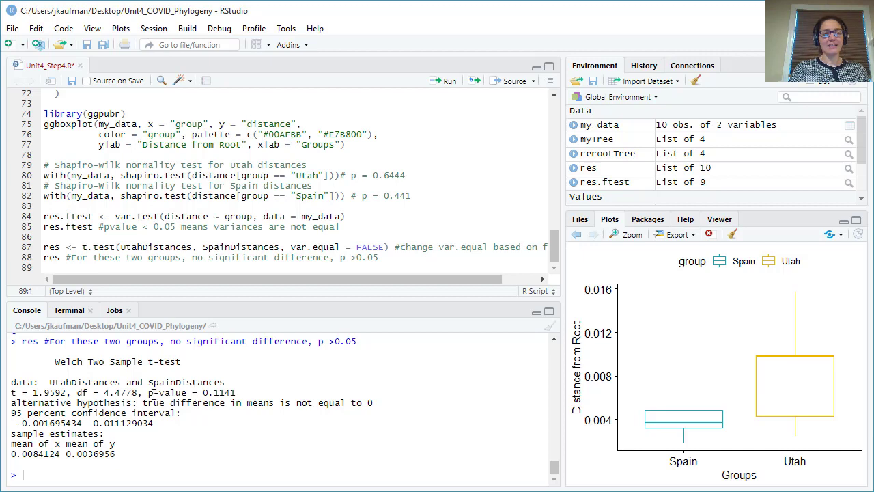
left_click_drag(148, 393, 236, 390)
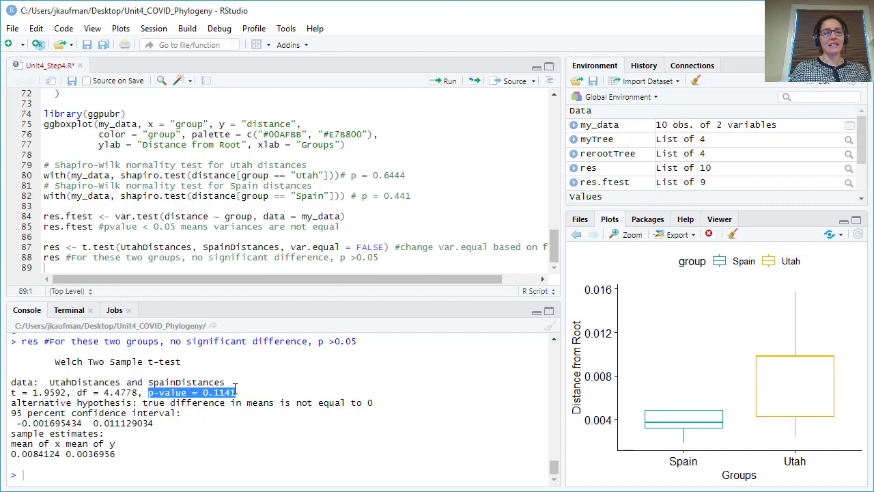
left_click(241, 391)
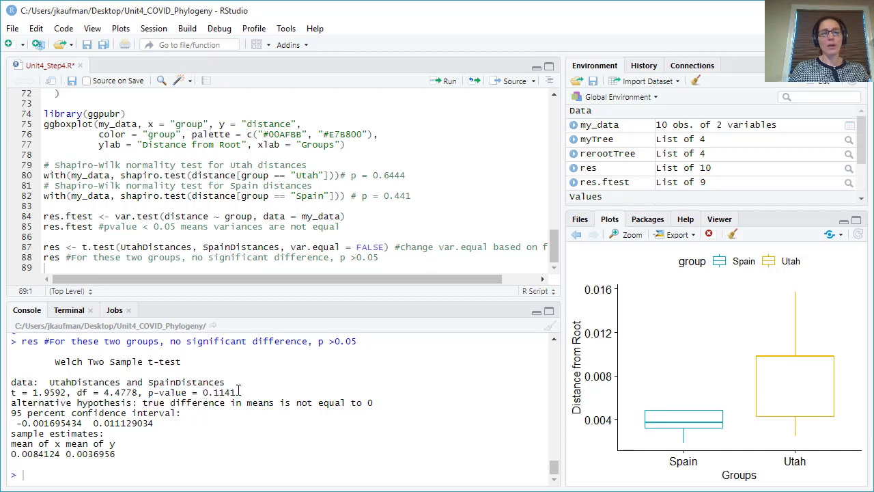